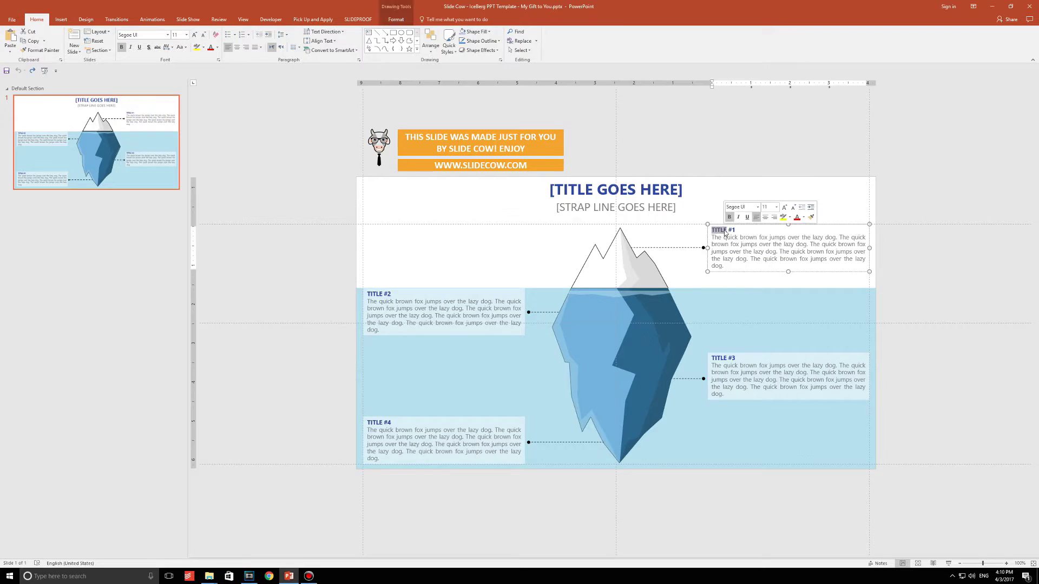
Type 'Checking it out.' as the first heading and fill the water rectangle a brighter blue.
type("Checking it out.")
left_click(513, 338)
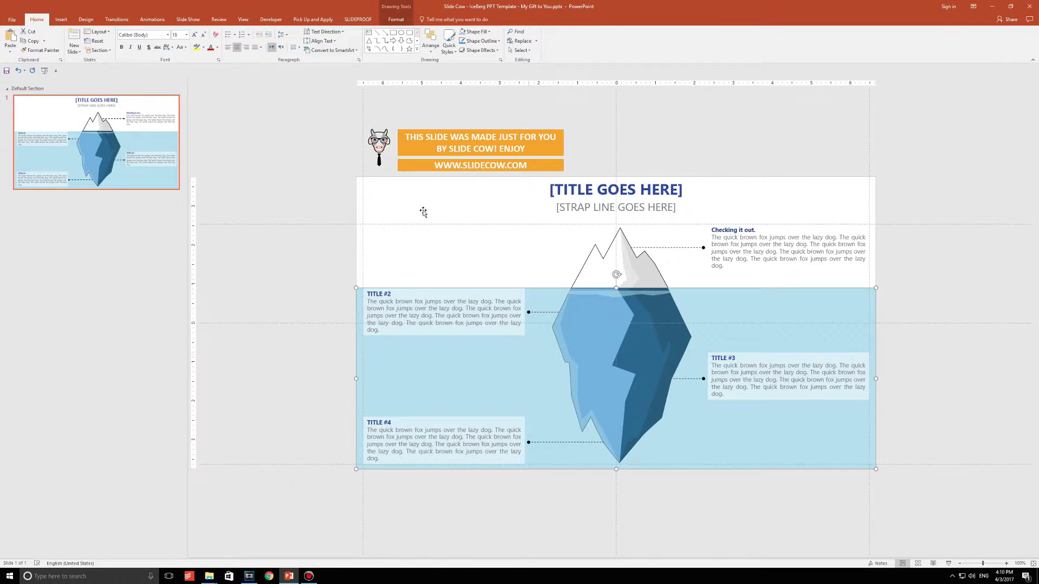
left_click(396, 19)
left_click(295, 31)
left_click(322, 112)
Select the iceberg group and its tip, then deselect the shapes.
left_click(619, 259)
left_click(619, 260)
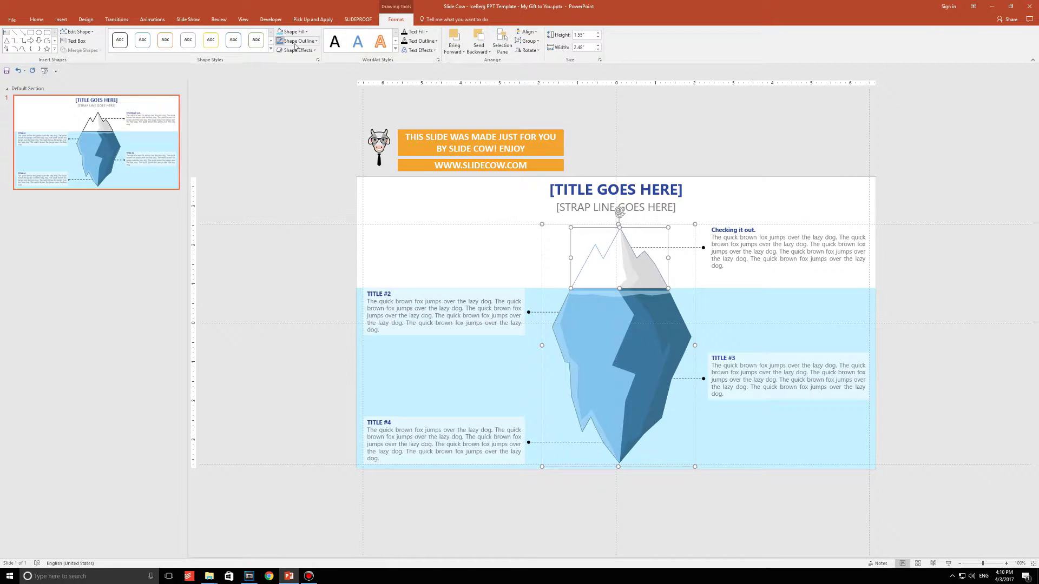
left_click(827, 215)
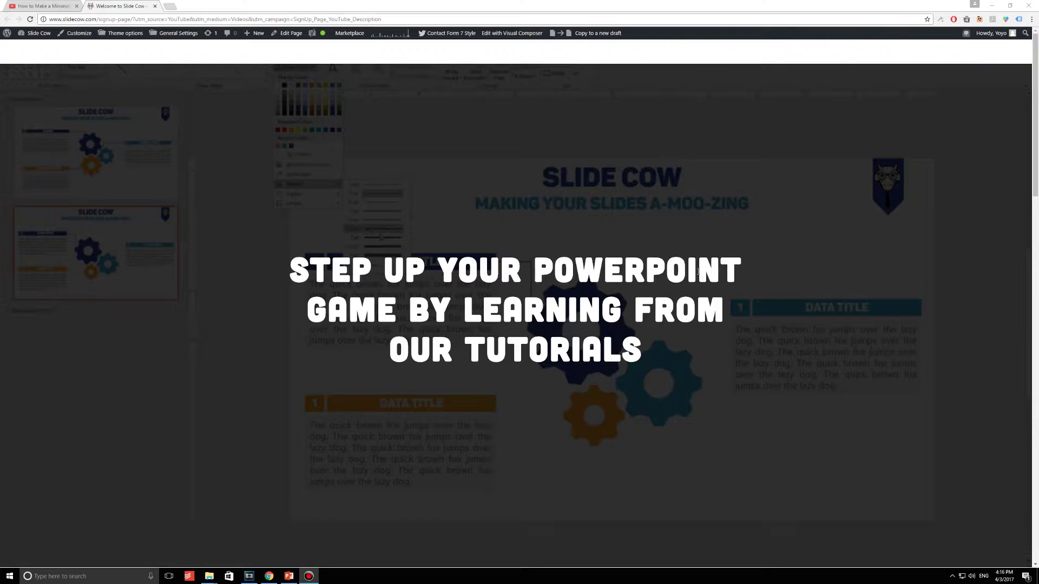
Scroll down to the Slide Cow sign-up form and enter placeholder text in the first-name field.
scroll(696, 274, "down", 8)
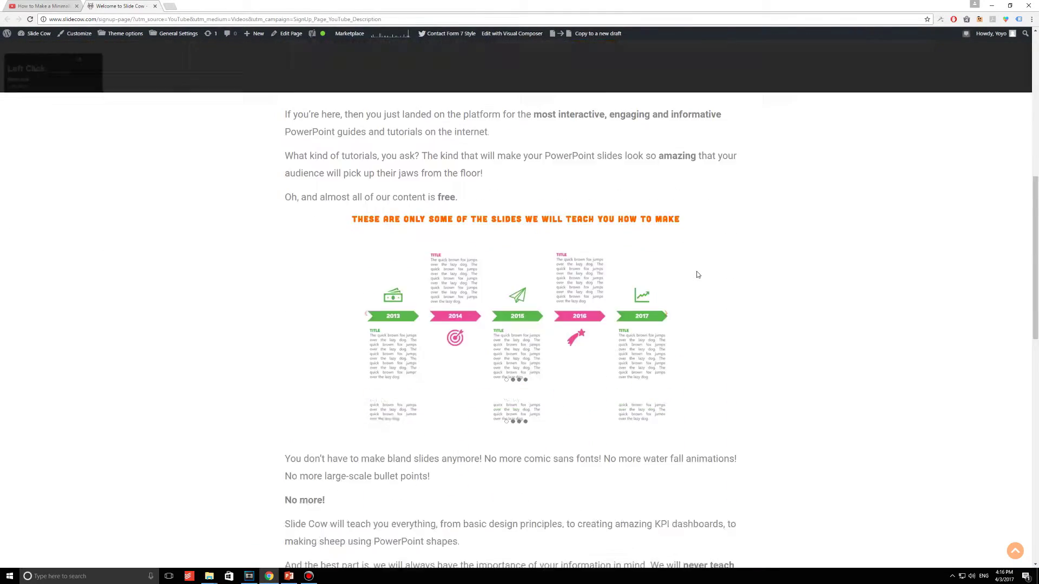
scroll(697, 271, "down", 17)
left_click(362, 429)
type("Your first name")
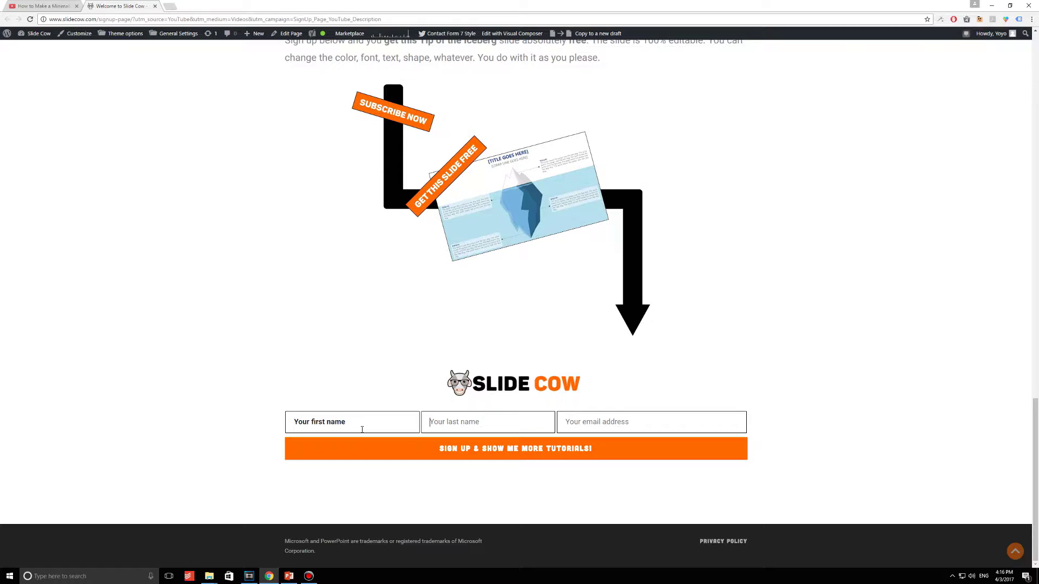
type("Your second nam")
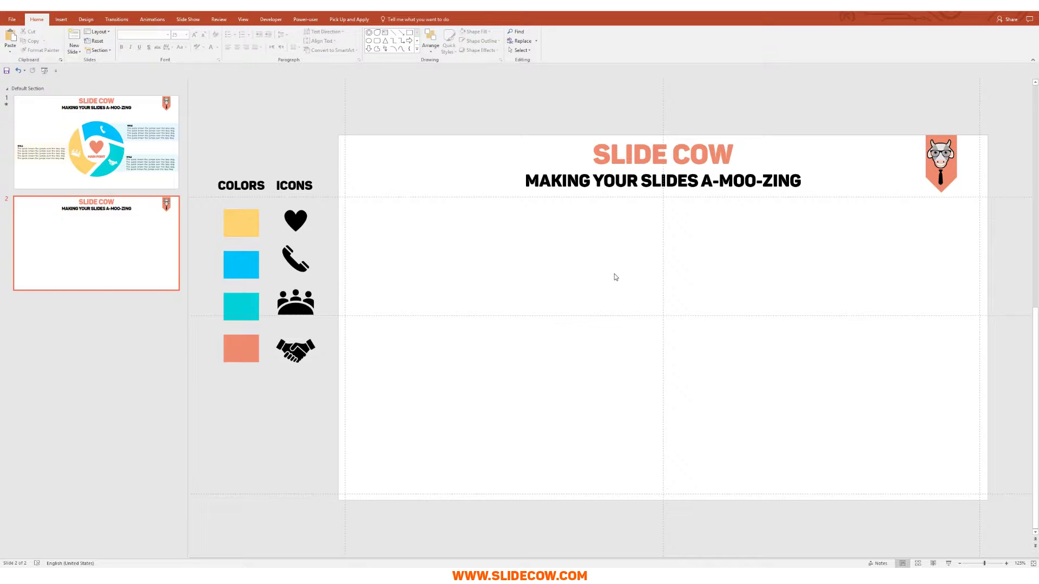
Rerun the earlier 'chrome logo' Google search in the browser.
left_click(232, 538)
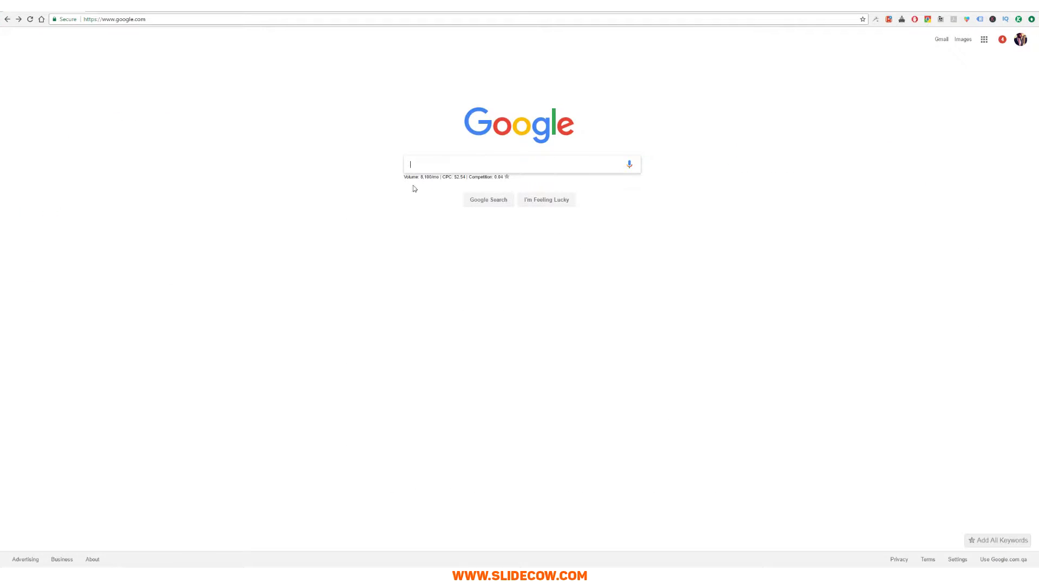
left_click(435, 164)
key("Down")
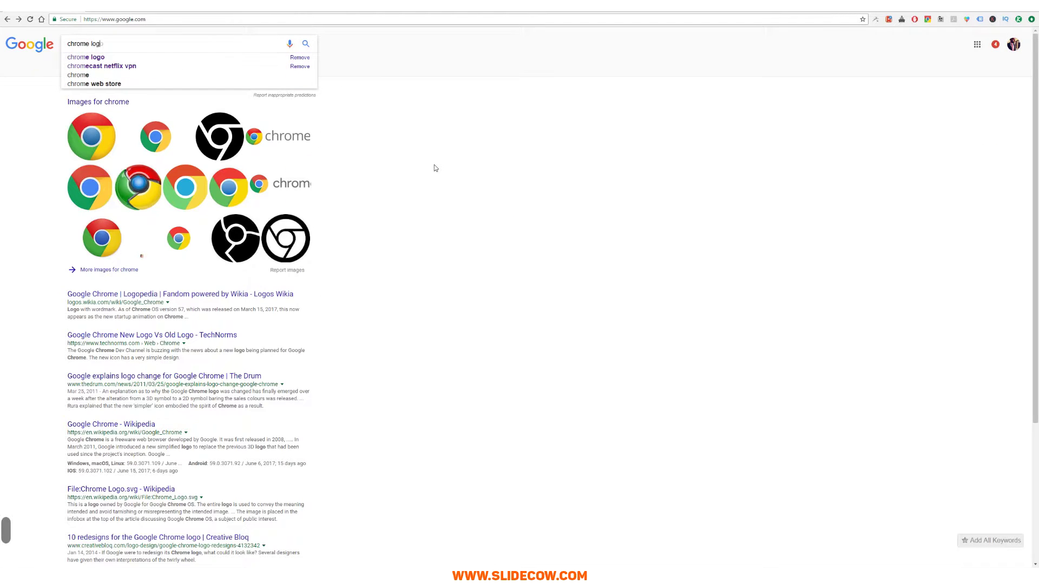
key("Return")
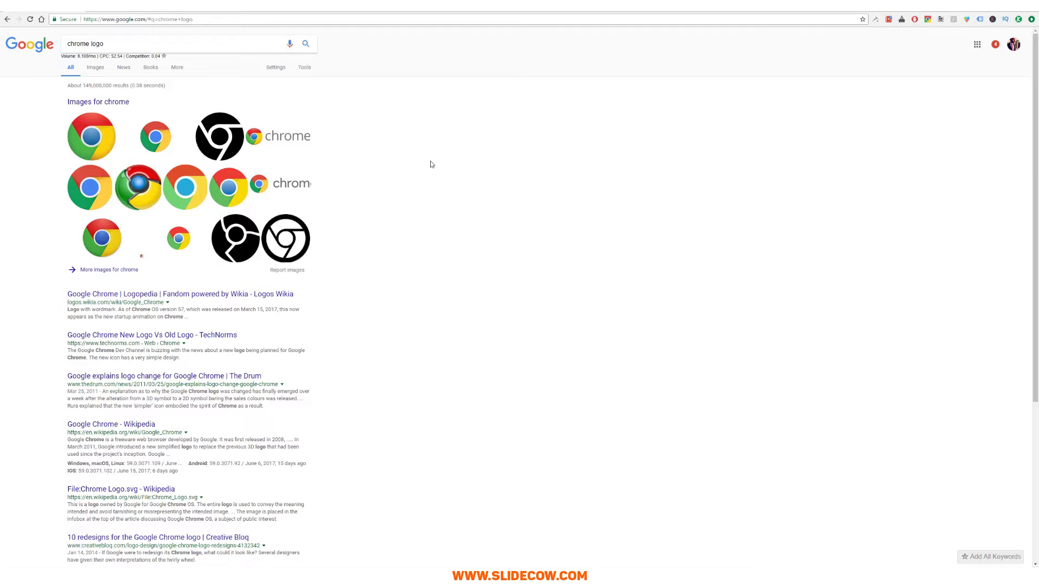
Enlarge the black-and-white Chrome logo result and copy the image.
left_click(223, 143)
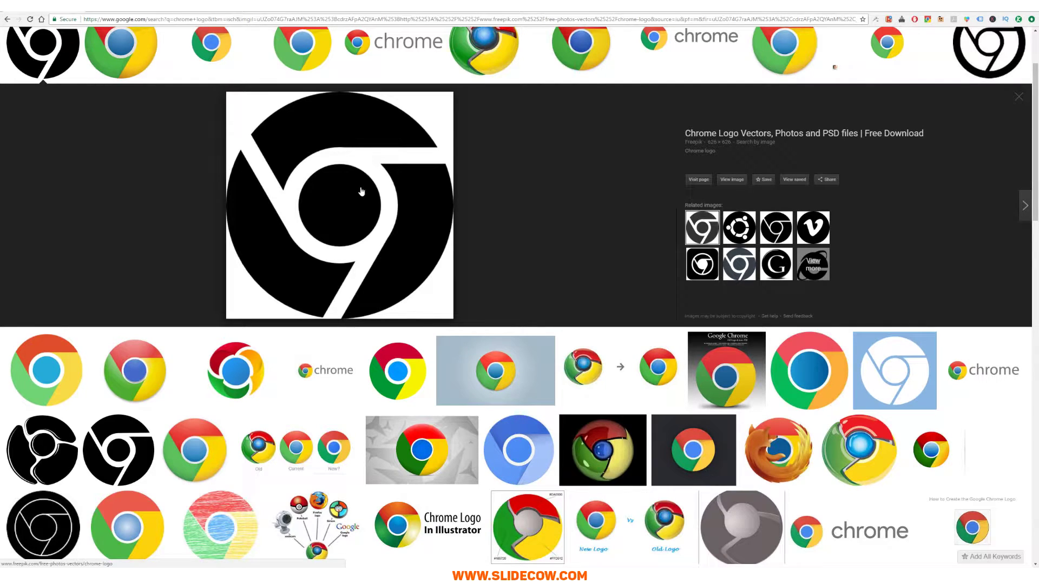
right_click(361, 190)
left_click(410, 269)
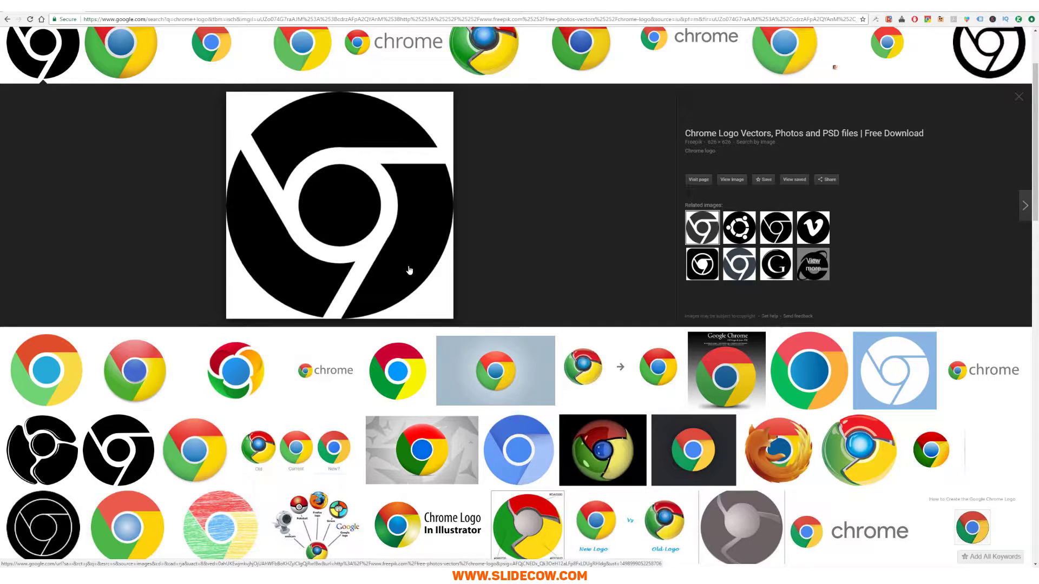
Paste the Chrome logo onto slide 2, shrink it, and centre it below the title.
key("alt+Tab")
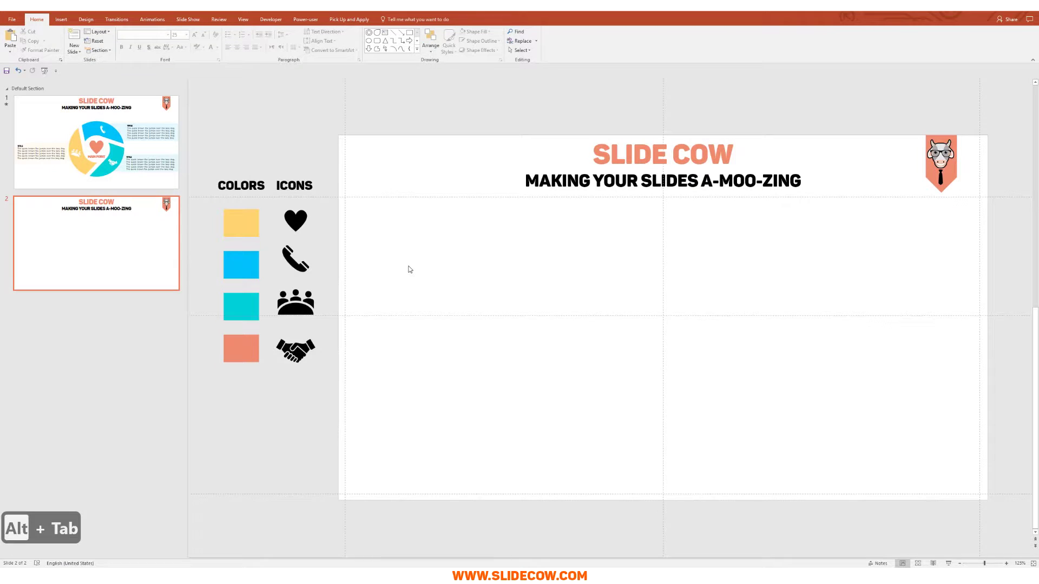
key("ctrl+v")
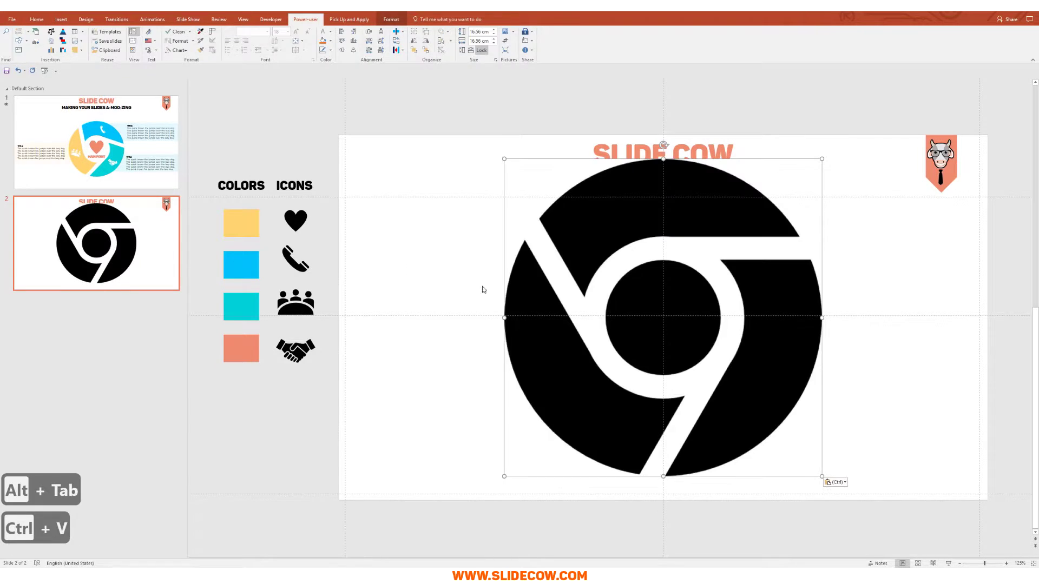
left_click_drag(503, 160, 581, 227)
left_click_drag(675, 278, 635, 242)
left_click(463, 348)
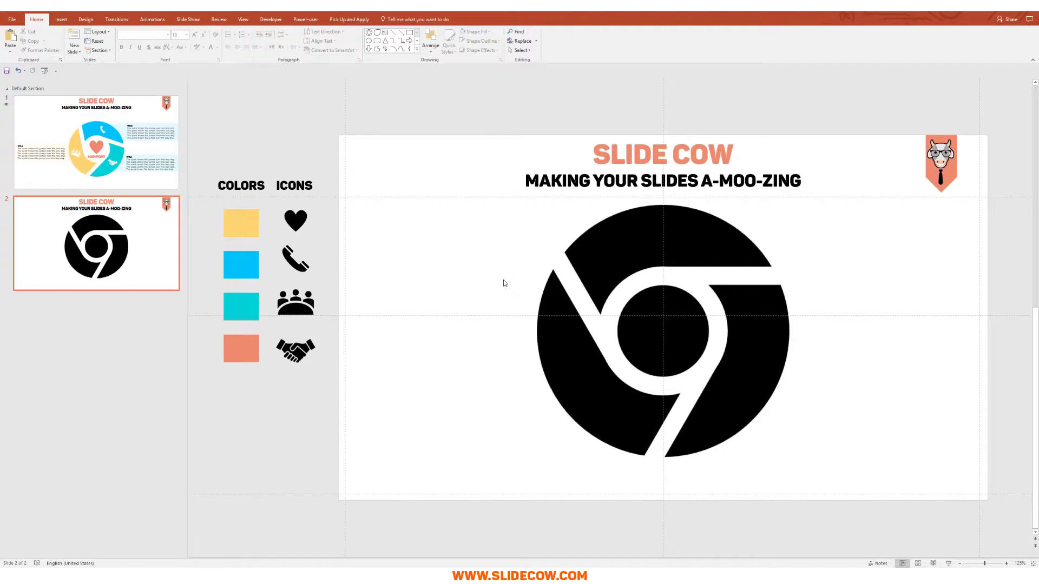
left_click(61, 19)
Draw a blue Circle: Hollow shape, about 12.26 cm wide, over the logo's left half.
left_click(139, 39)
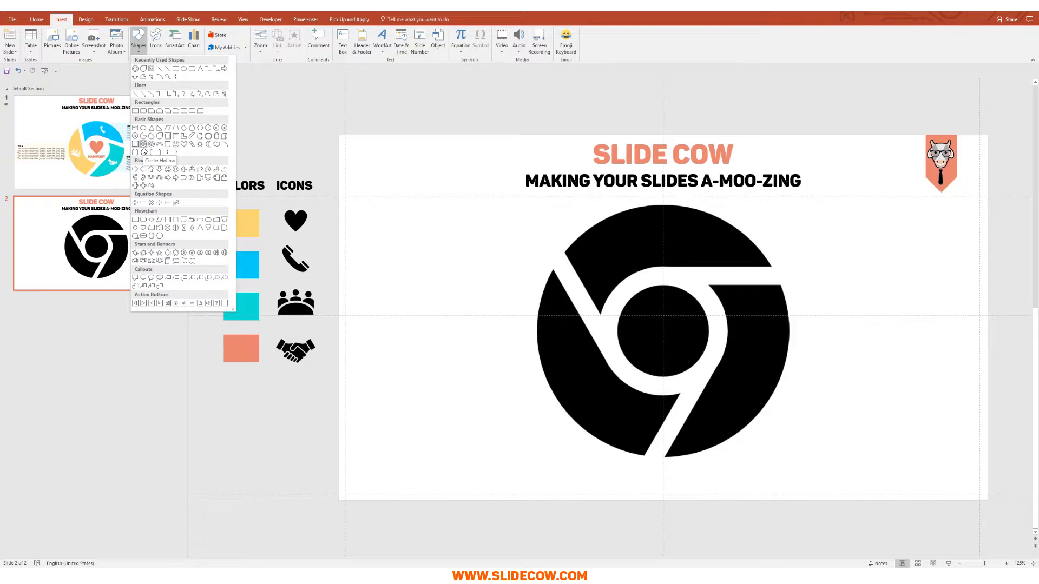
left_click(144, 151)
left_click_drag(416, 221, 651, 447)
left_click(389, 21)
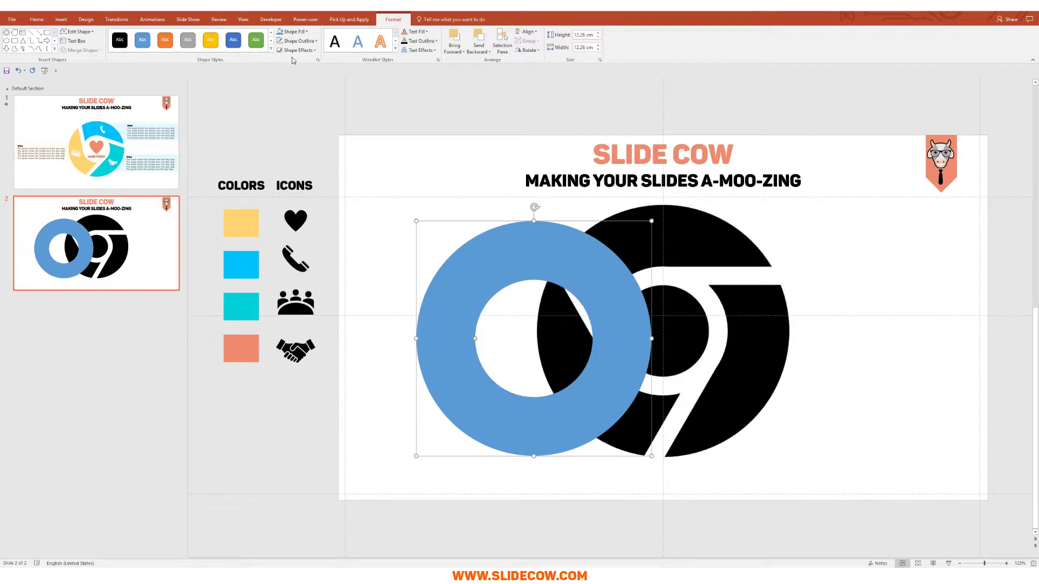
Set the blue ring's fill transparency to 25% and drag it over the black logo.
left_click(294, 32)
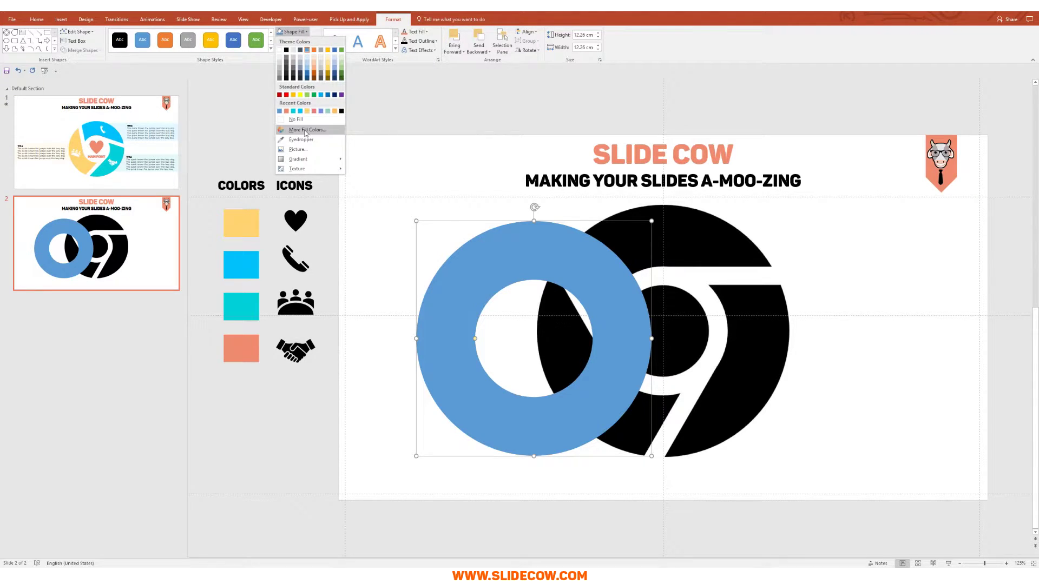
left_click(308, 130)
type("25")
key("Return")
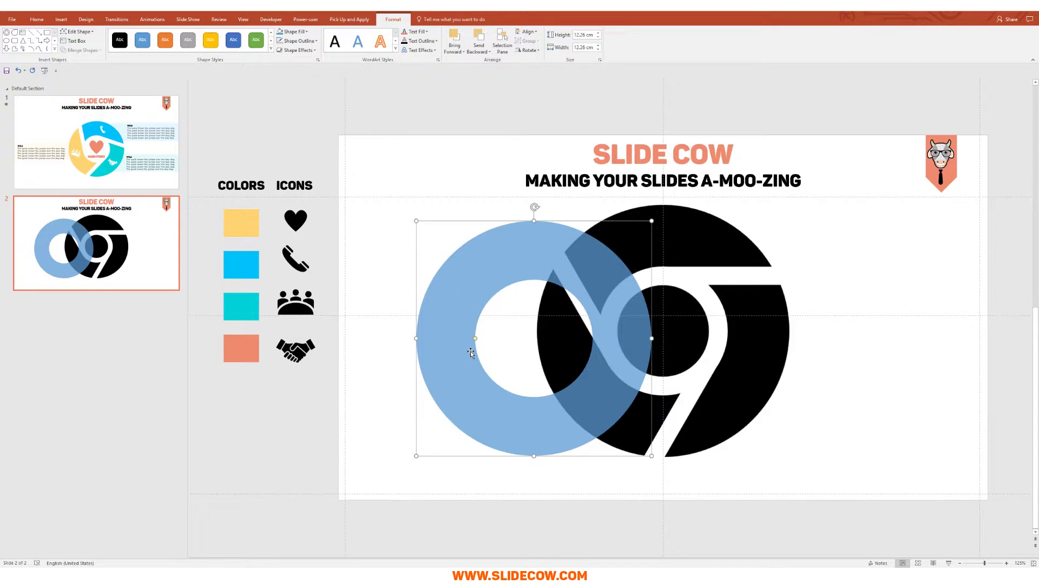
left_click_drag(472, 270, 604, 265)
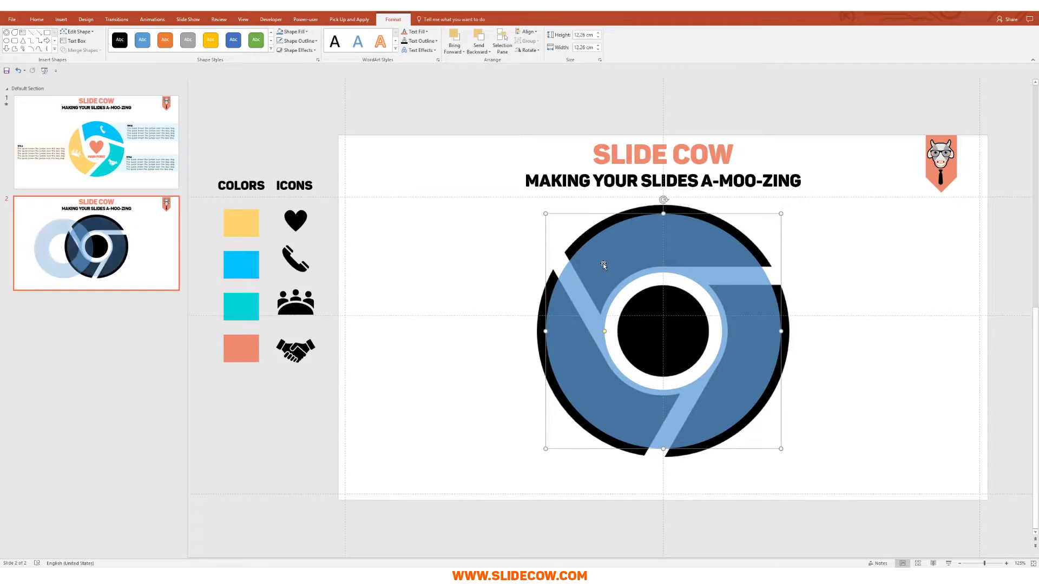
Scale the blue ring up to 13.48 cm so it covers the logo's outer circle.
key("shift+Up")
key("shift+Right")
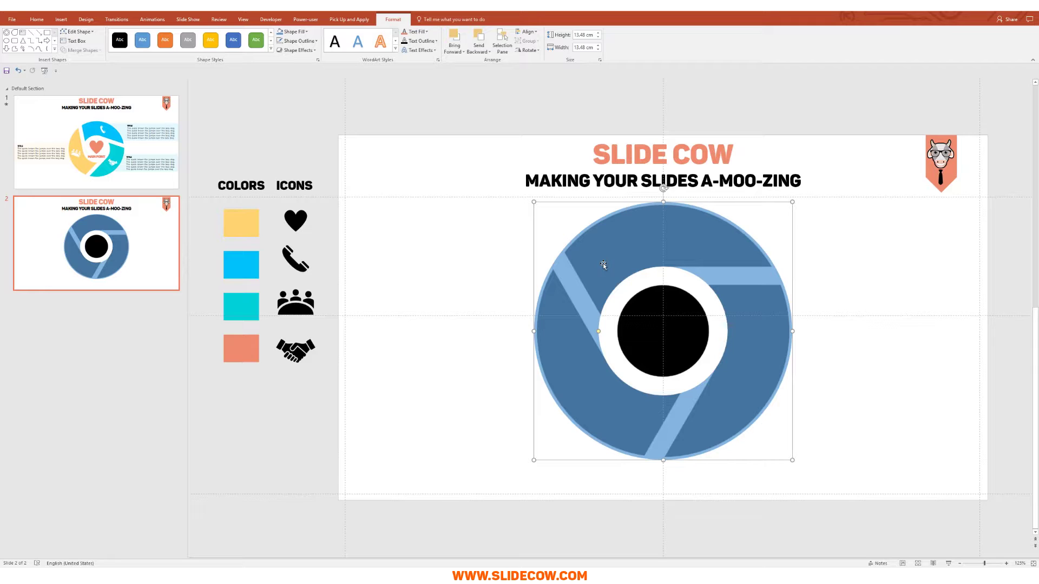
left_click(778, 267)
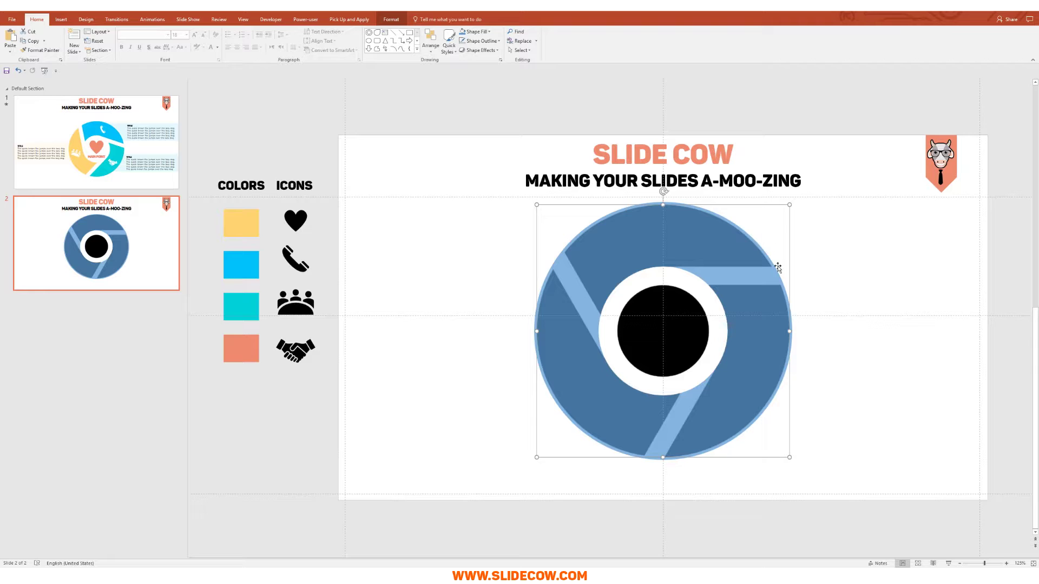
Draw a thin rectangle from the ring's centre toward the right.
left_click(61, 19)
left_click(138, 43)
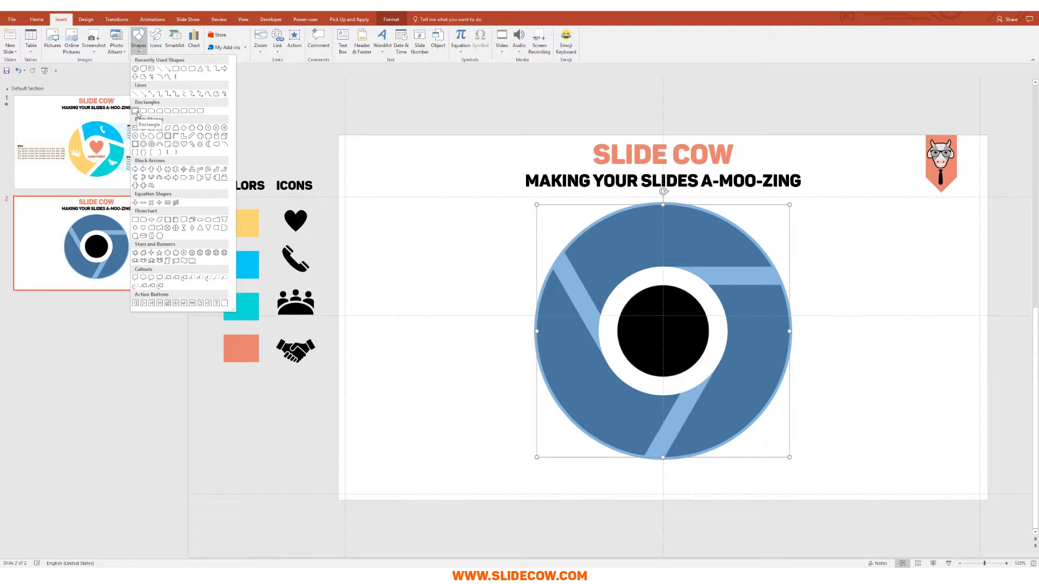
left_click(135, 111)
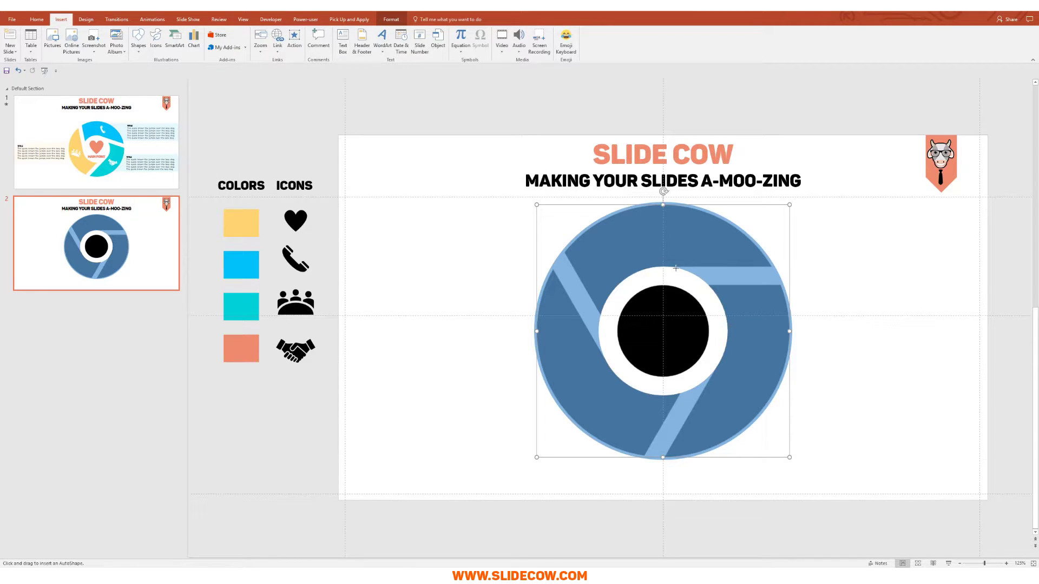
left_click_drag(662, 266, 800, 286)
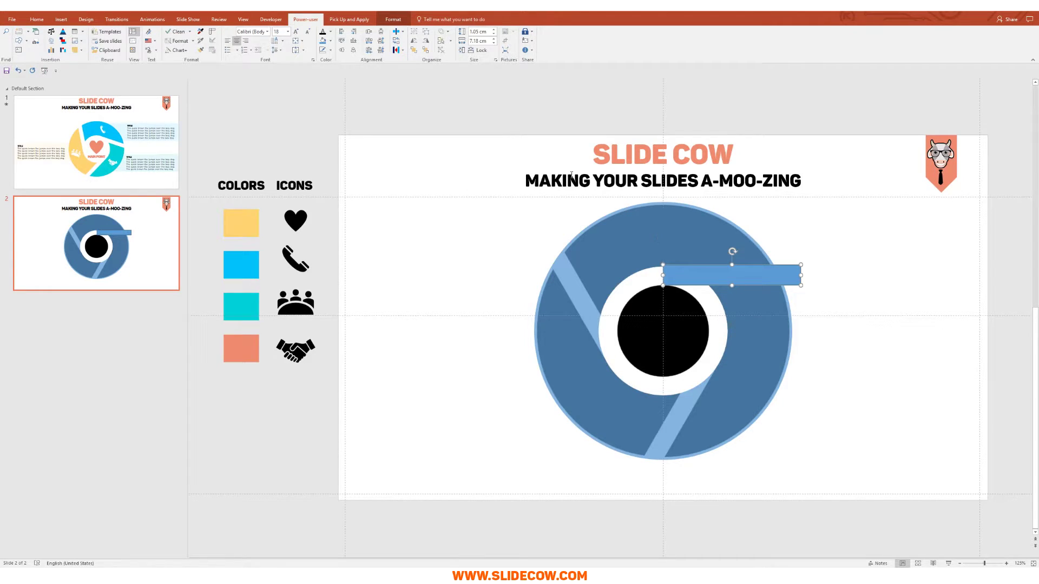
Fill the bar yellow and set its outline to No Outline.
left_click(393, 19)
left_click(296, 31)
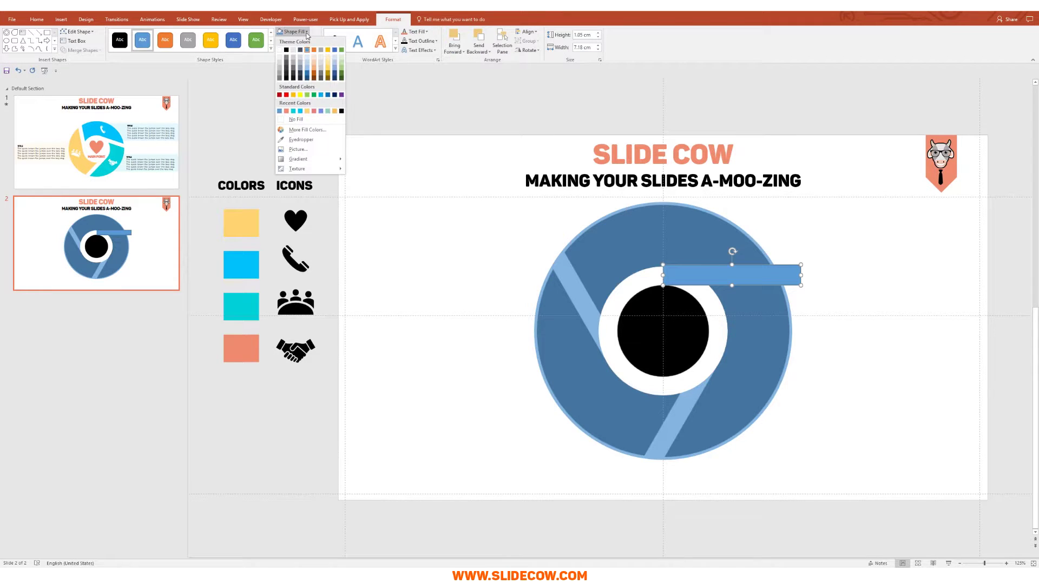
left_click(297, 100)
left_click(300, 40)
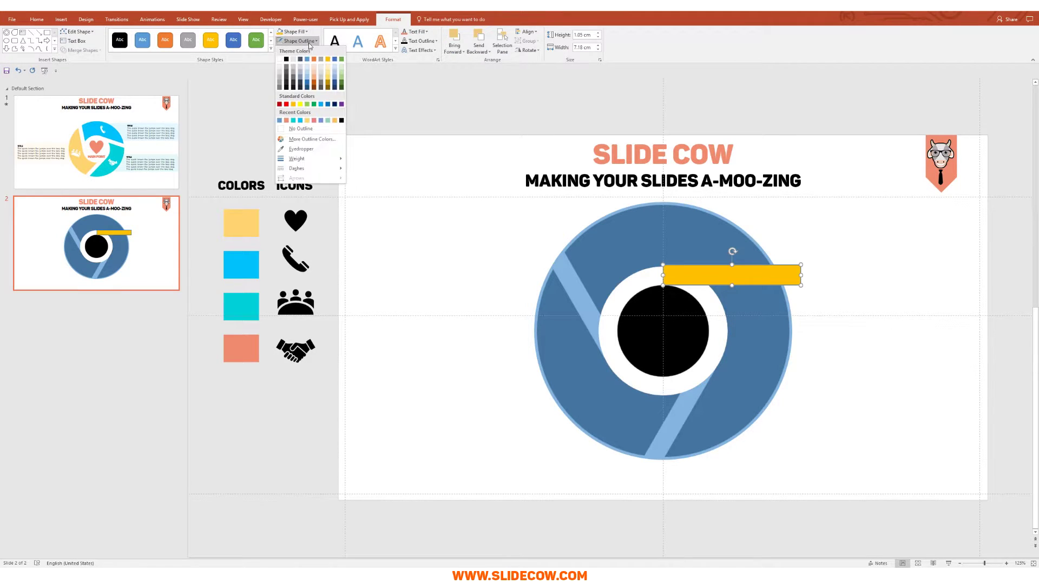
left_click(314, 129)
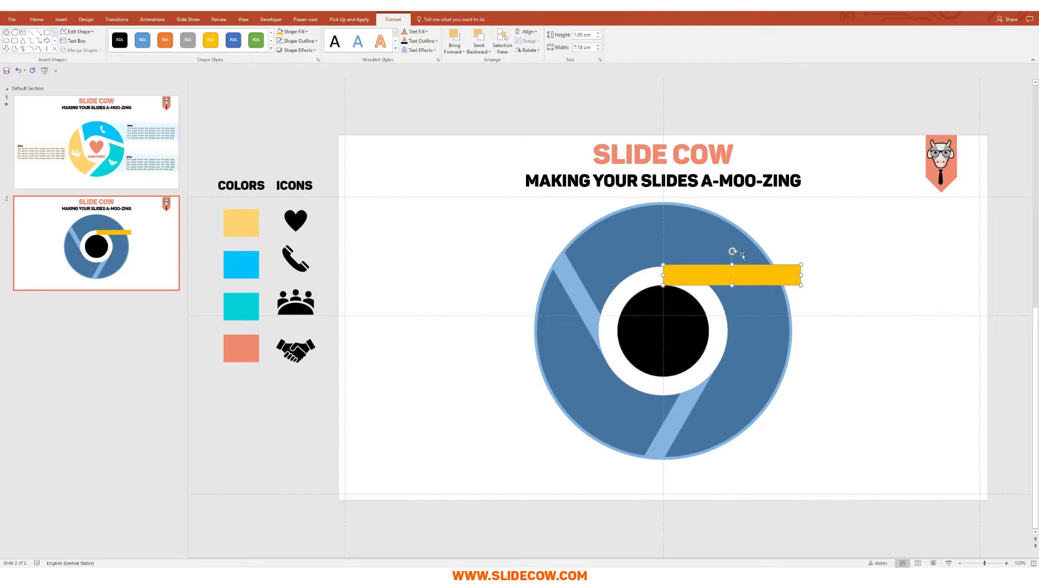
Lengthen the yellow bar to about 13.69 cm and add two duplicated, rotated copies across the ring.
left_click_drag(801, 275, 925, 280)
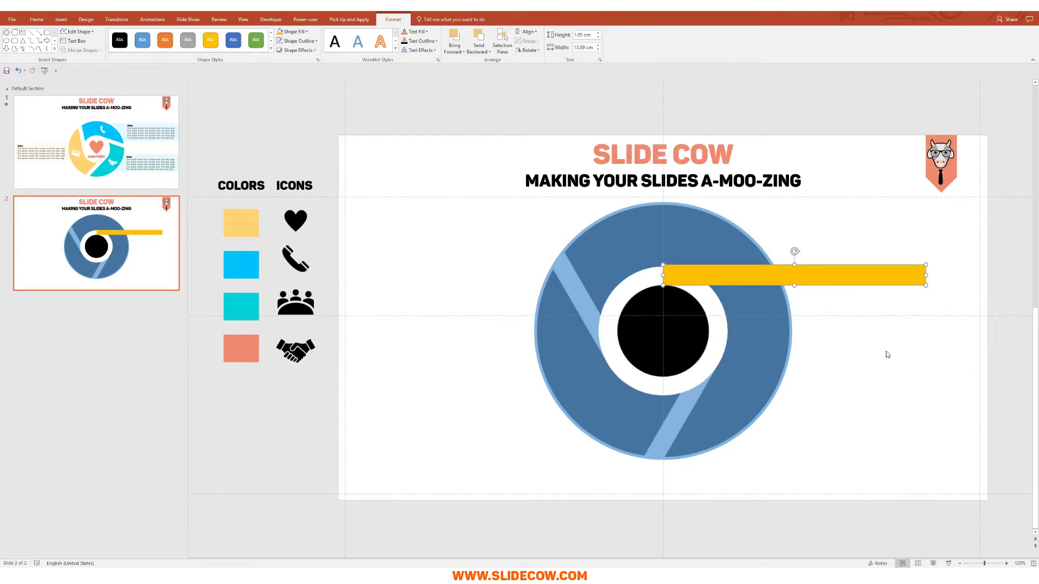
key("ctrl+d")
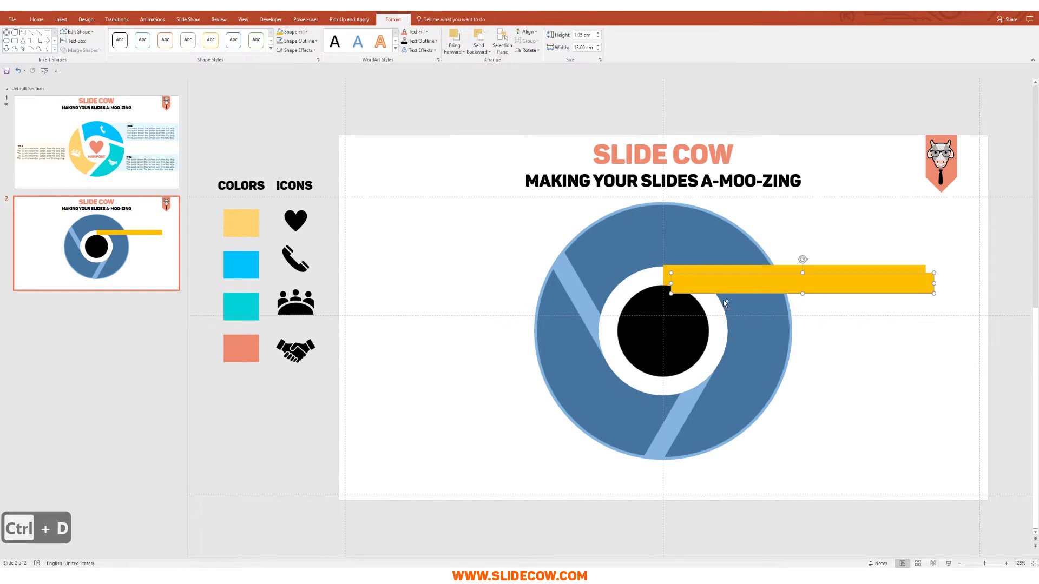
left_click_drag(731, 283, 624, 412)
mouse_move(691, 389)
left_mouse_down()
mouse_move(662, 402)
mouse_move(687, 401)
left_mouse_up()
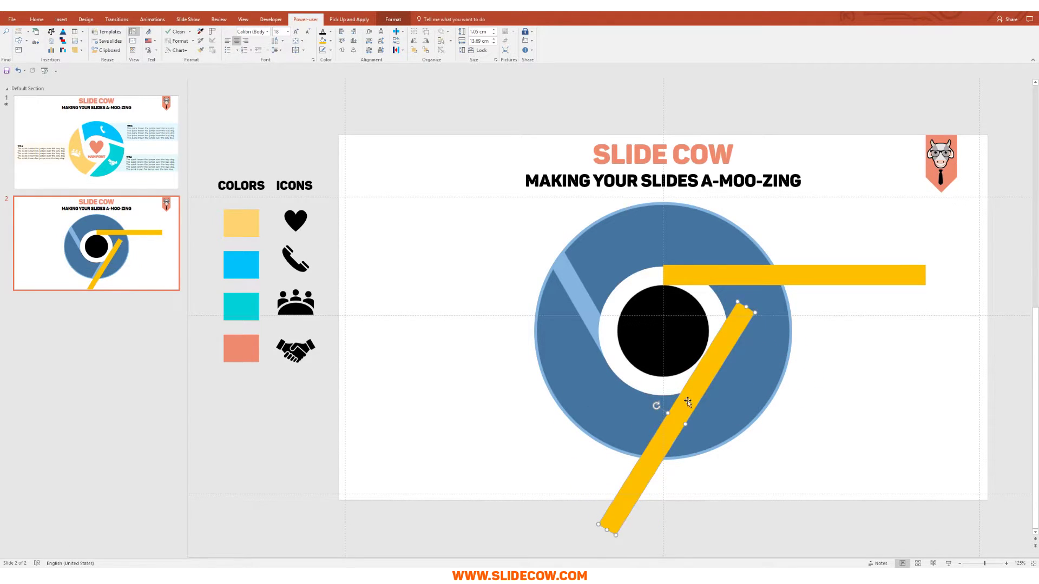
key("ctrl+d")
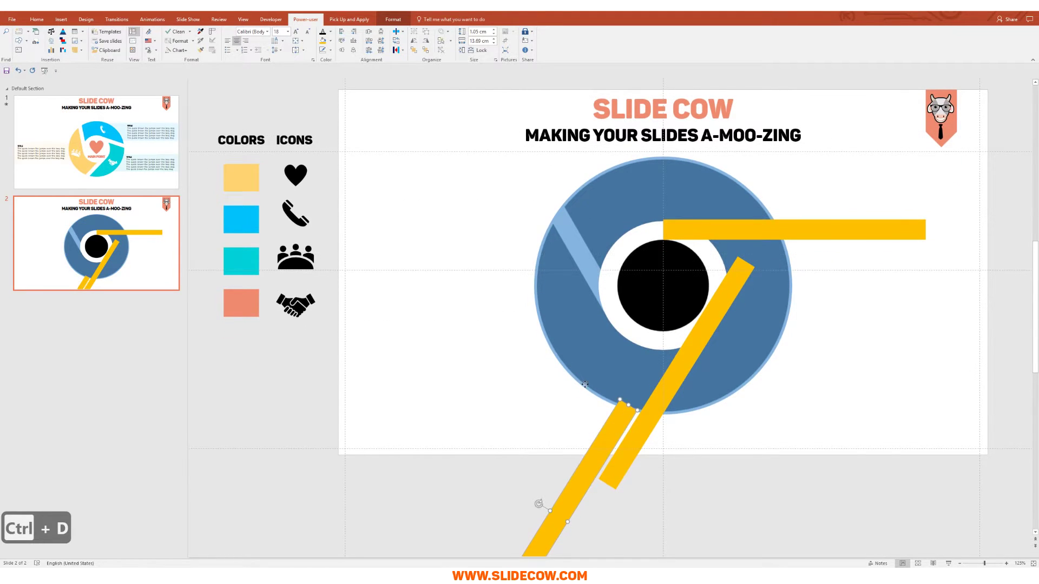
left_click_drag(584, 384, 488, 188)
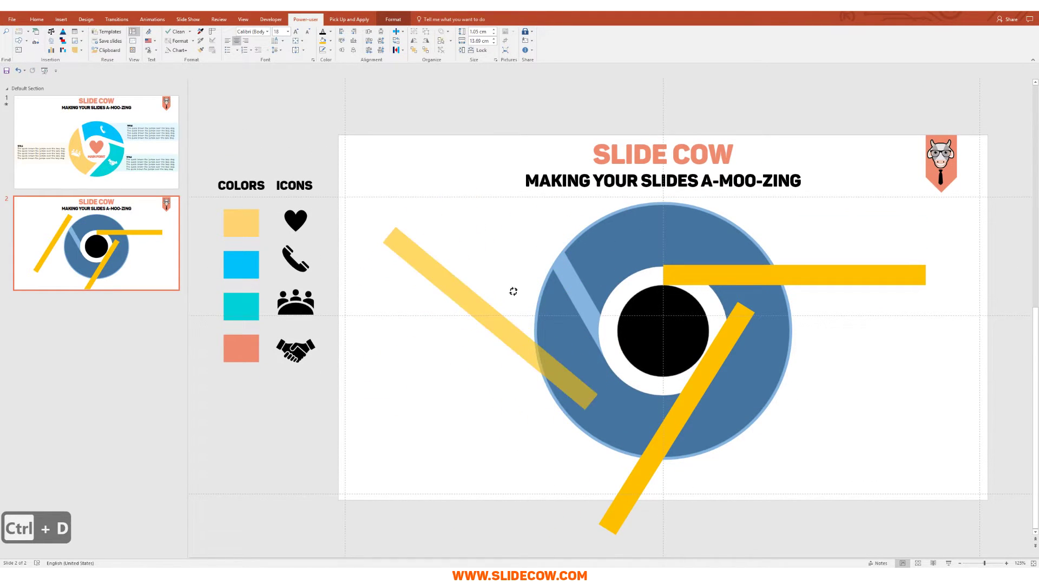